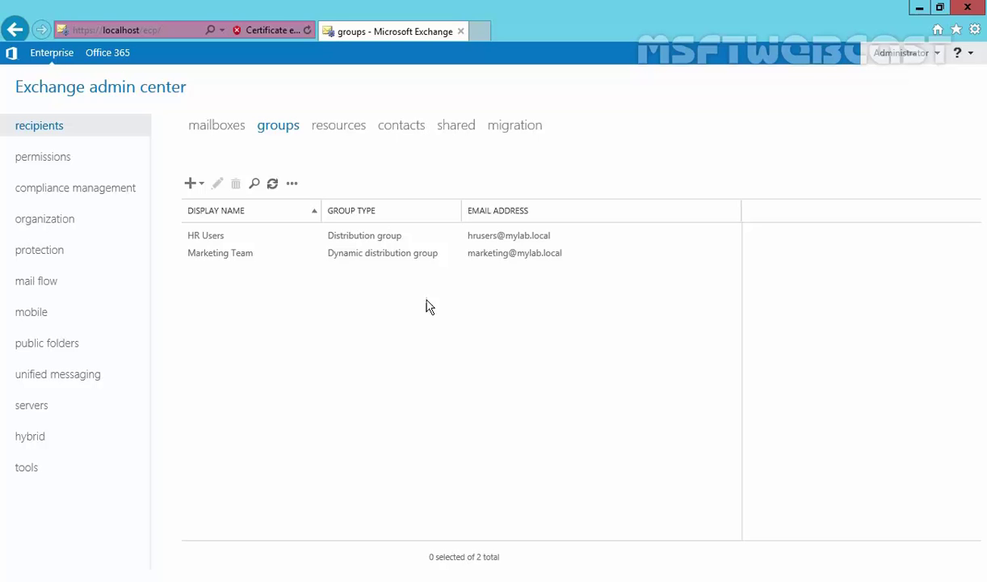
- Edit HR Users and tick 'Messages sent to this group have to be approved by a moderator'
left_click(356, 234)
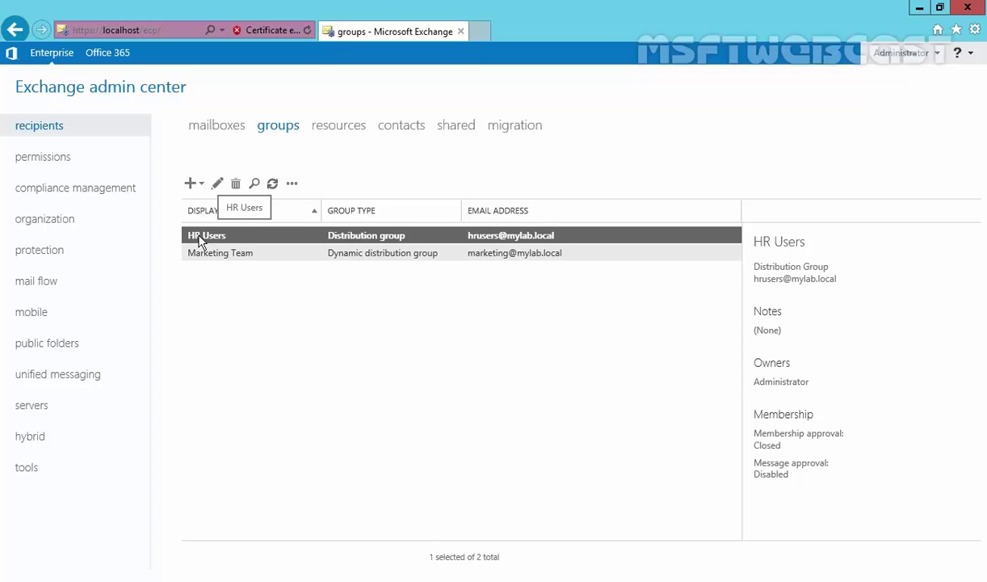
left_click(218, 184)
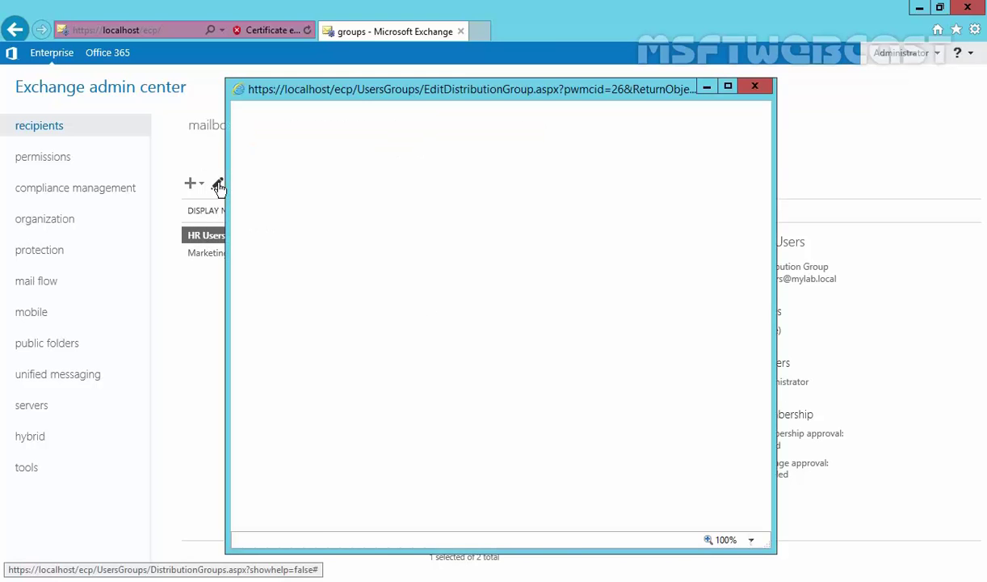
left_click(284, 265)
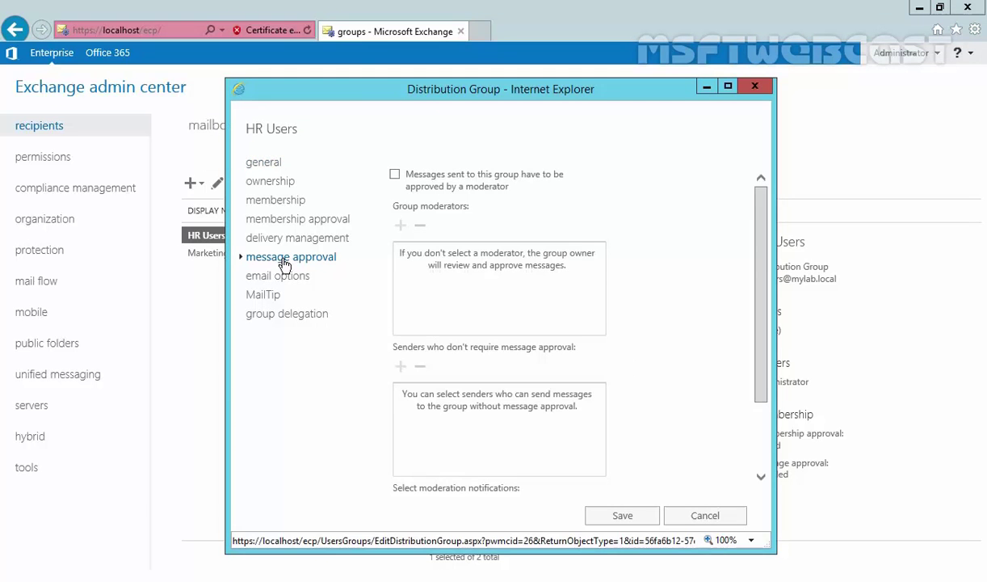
mouse_move(413, 182)
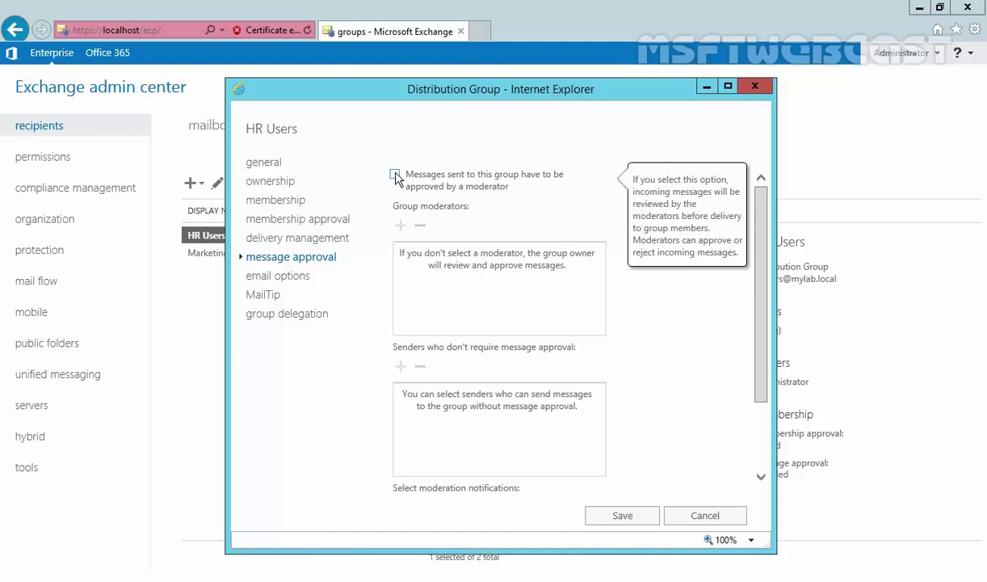
left_click(394, 176)
- Save the HR Users moderation settings and show the list of user mailboxes
scroll(434, 338, "down", 1)
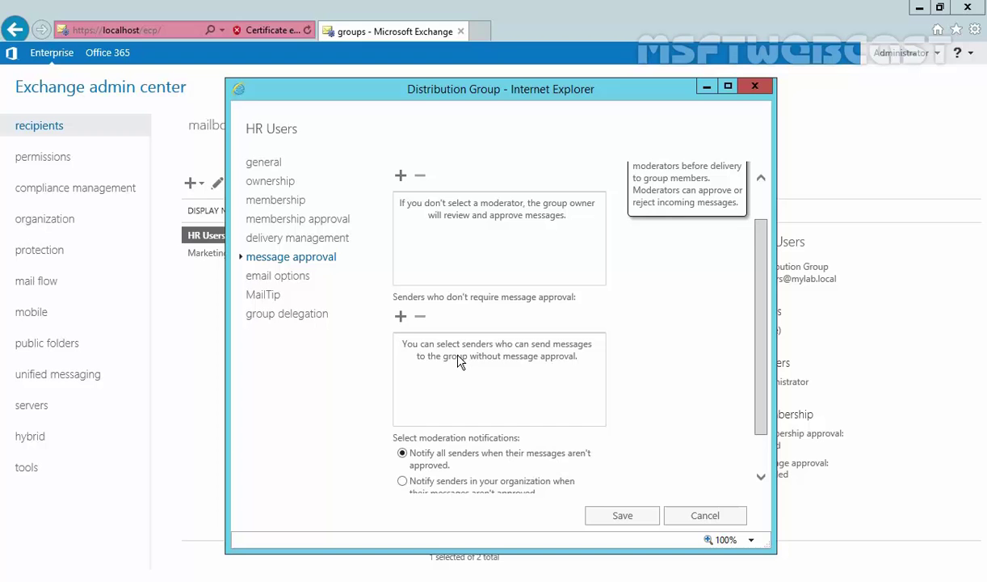
scroll(458, 361, "down", 2)
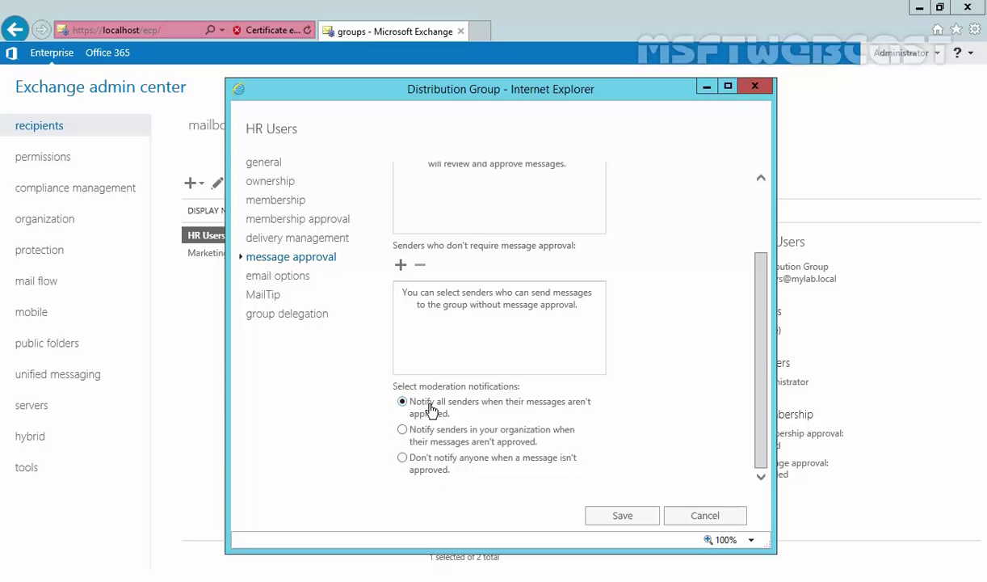
left_click(622, 518)
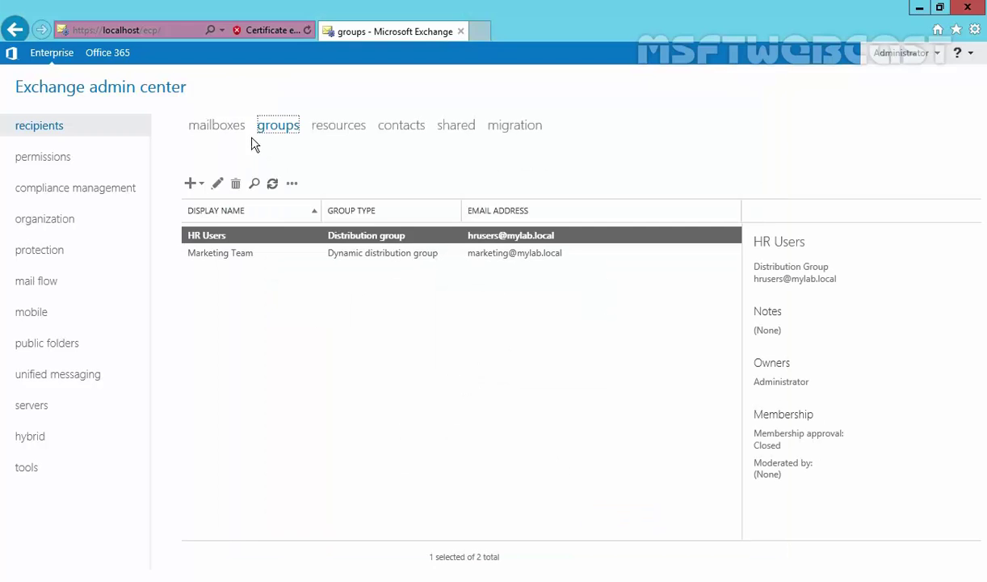
left_click(211, 125)
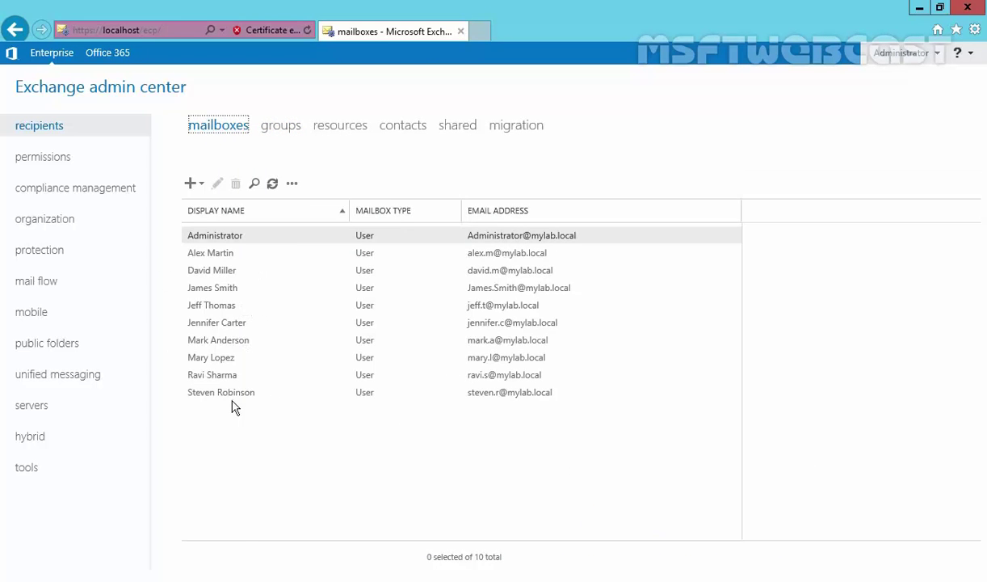
- View a user's mailbox details, then load Outlook on the web at localhost/owa
left_click(212, 289)
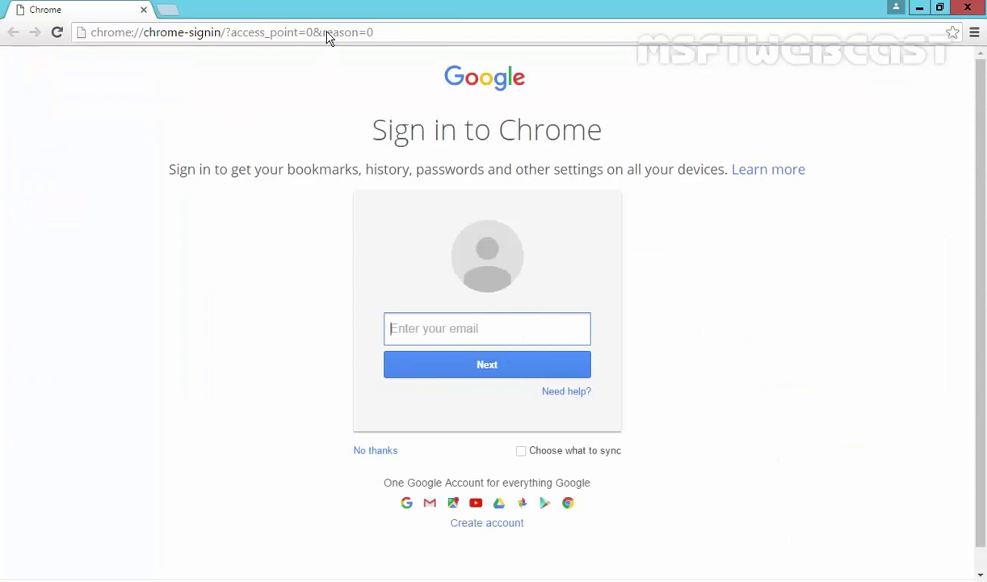
left_click(328, 37)
type("http")
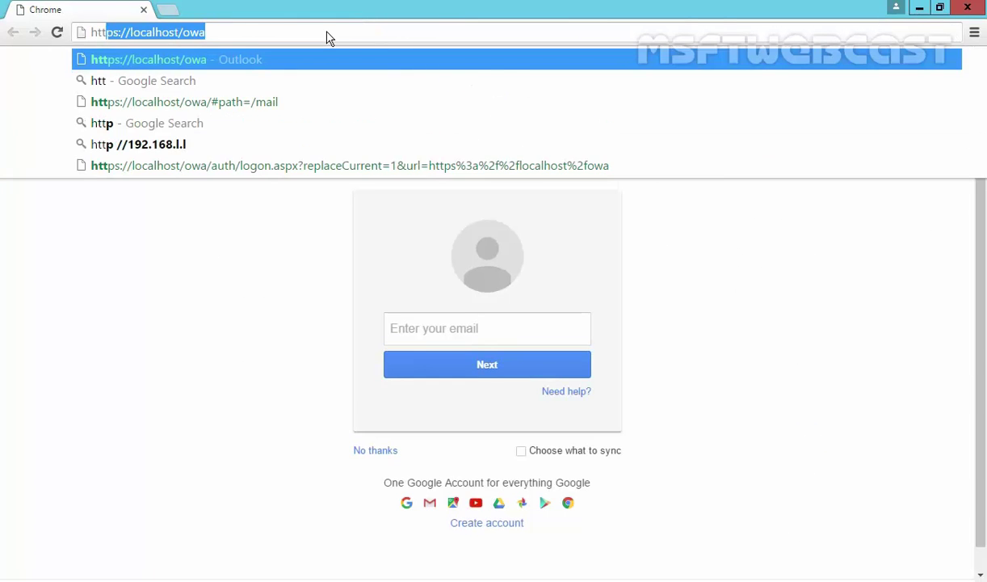
key("Return")
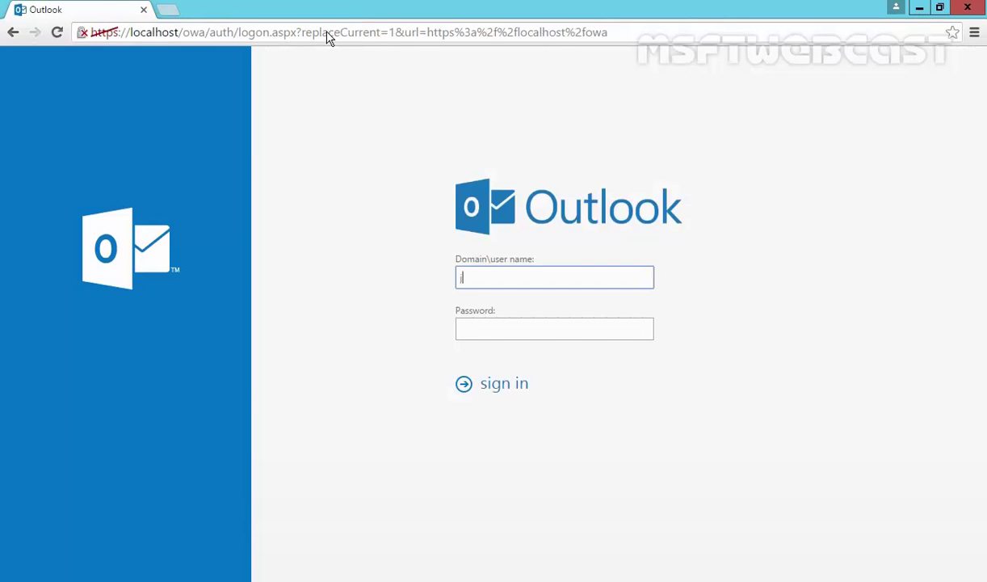
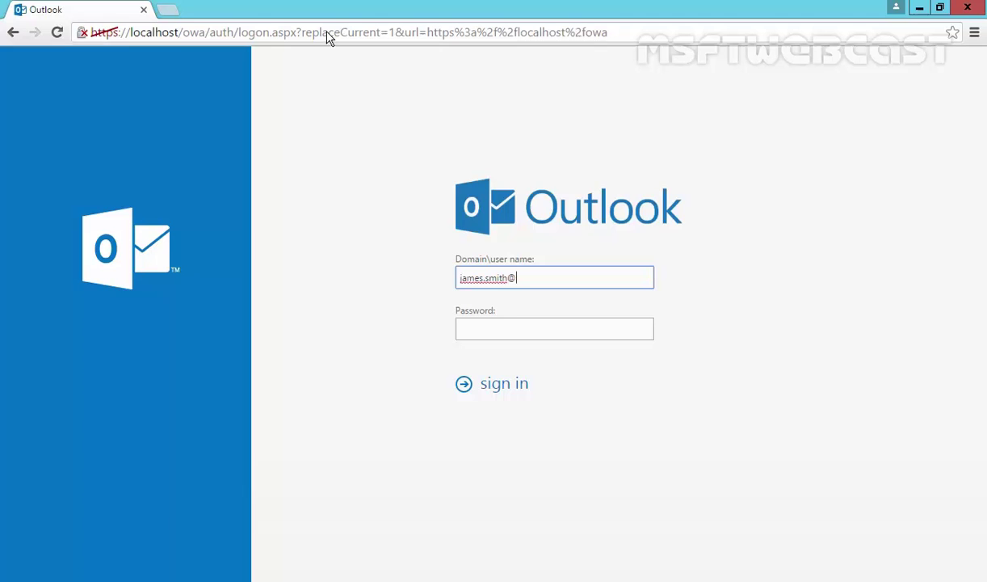
- Sign in with the test user's e-mail address and account password
key("Tab")
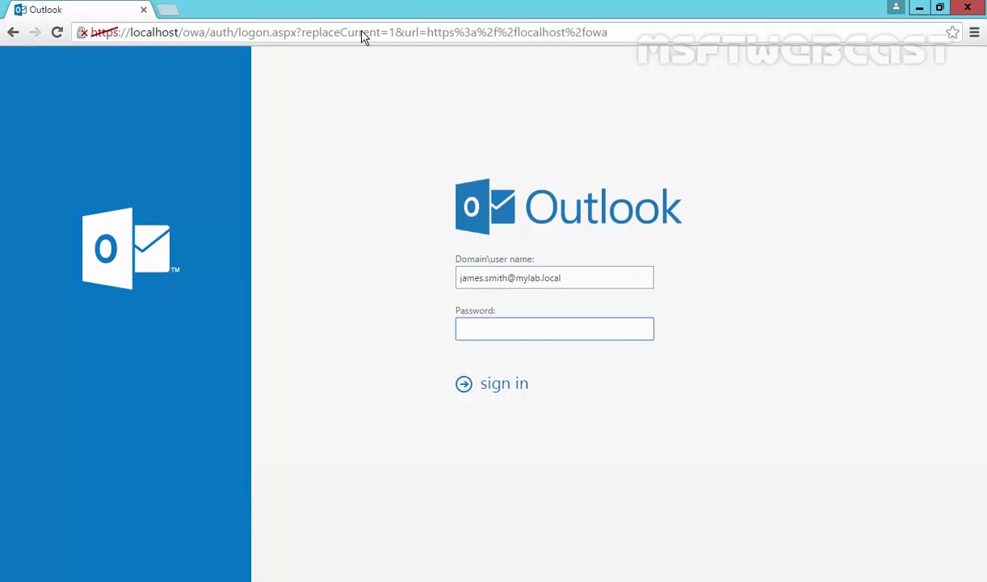
type("P@ssw0rd")
key("Return")
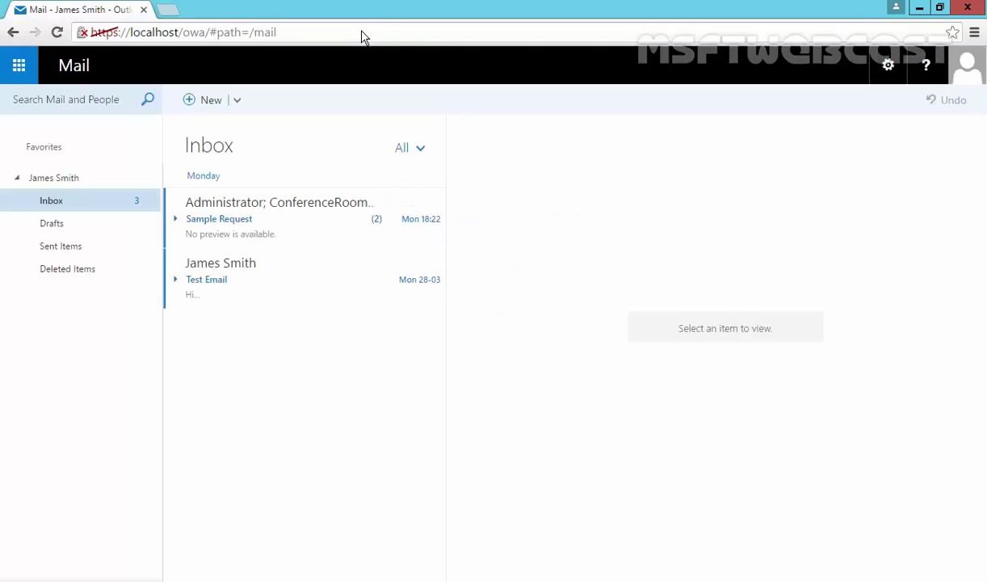
- Send 'Test Email For Message Moderation...' with body 'Hello.....' to HR Users
left_click(202, 112)
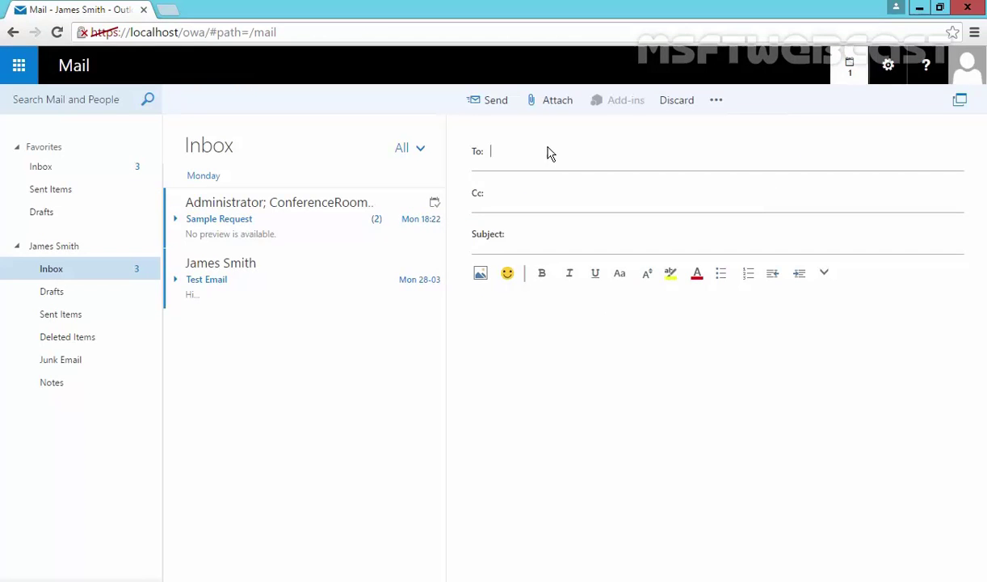
type("hrusers")
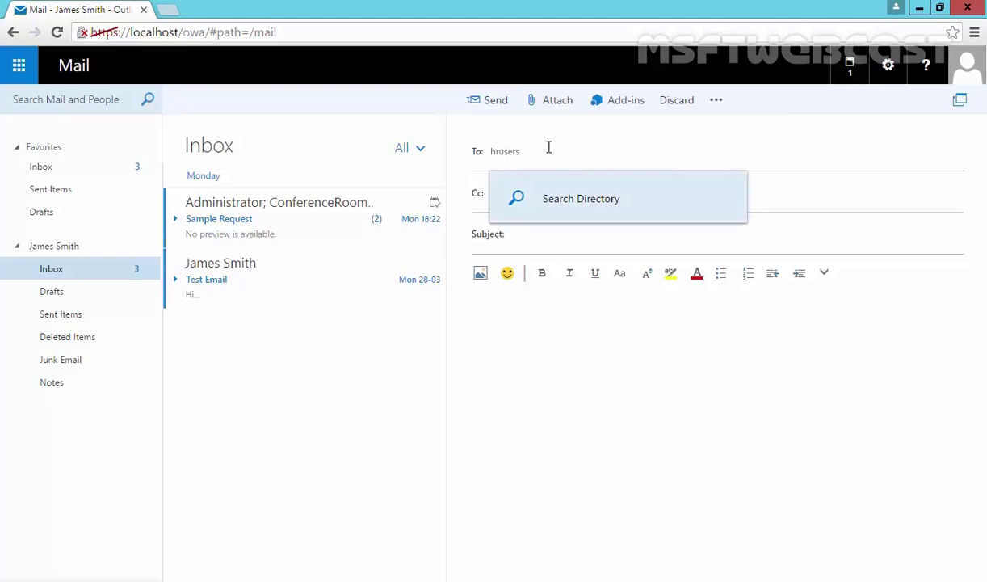
key("Return")
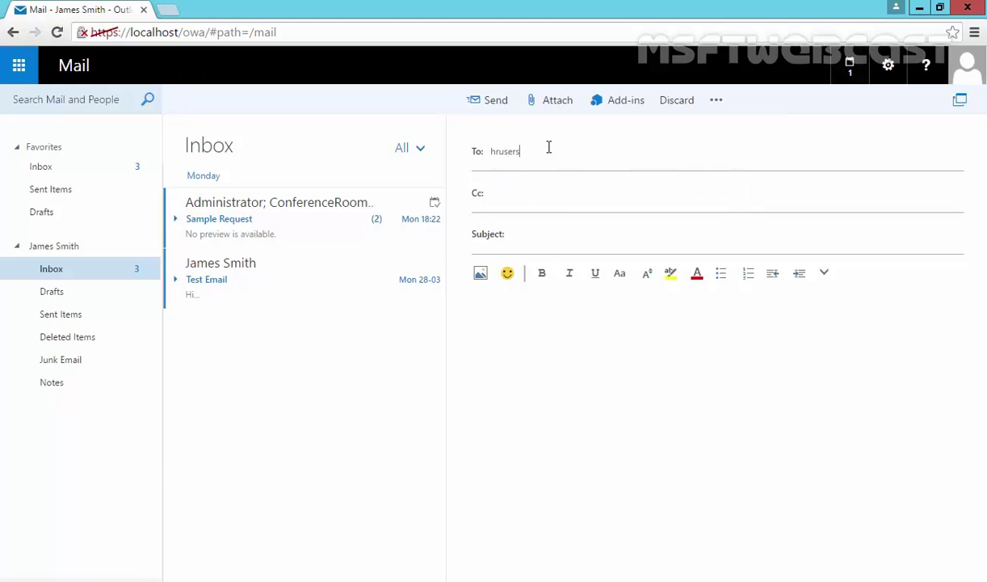
left_click(542, 236)
type("Test ")
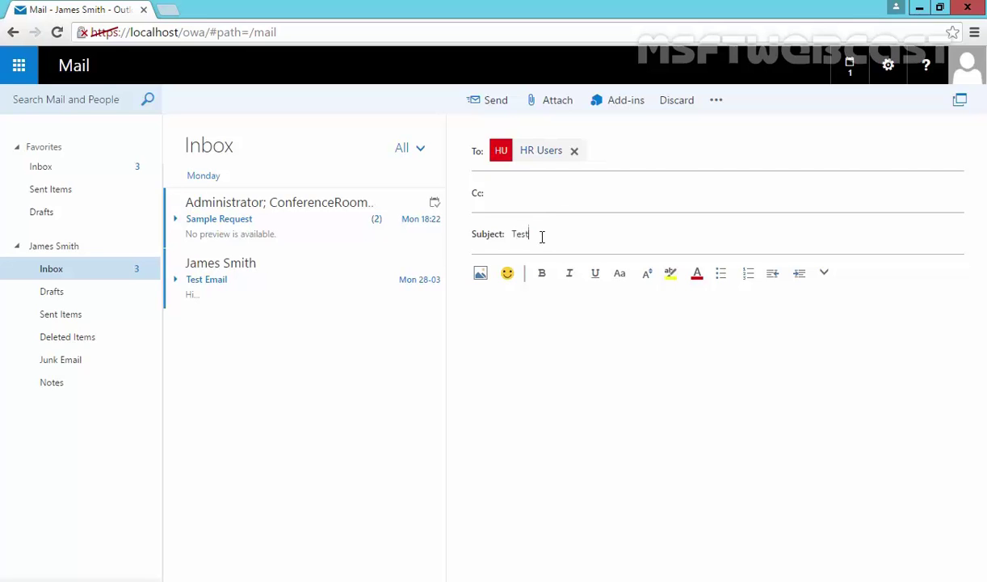
type("Email For Message Moderation...")
left_click(547, 324)
type("Hello.....")
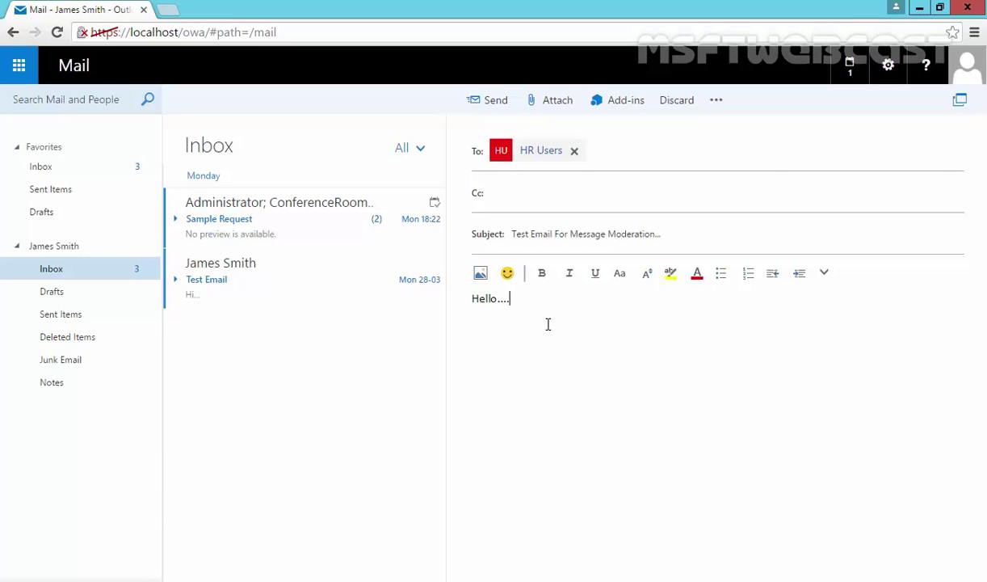
left_click(476, 102)
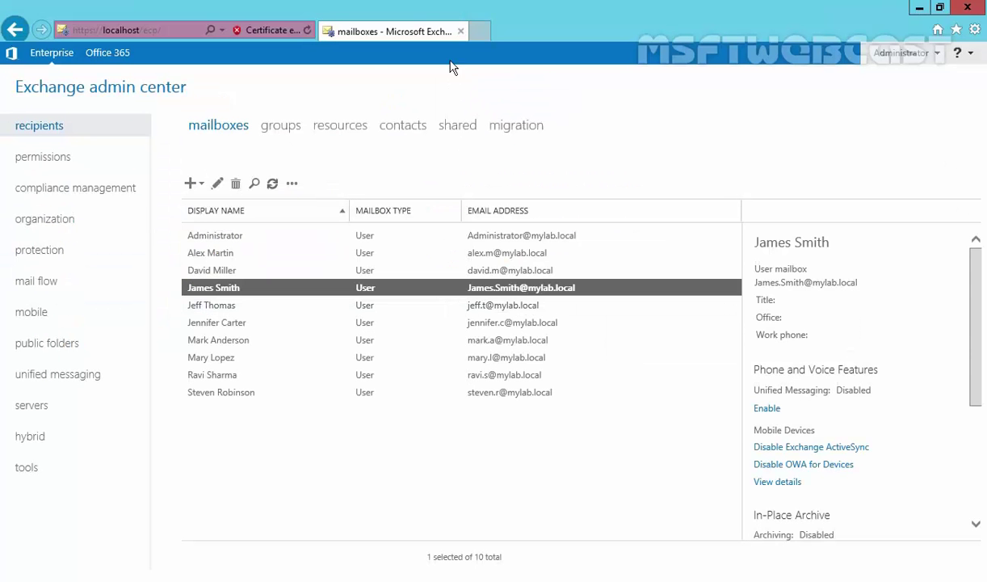
left_click(481, 32)
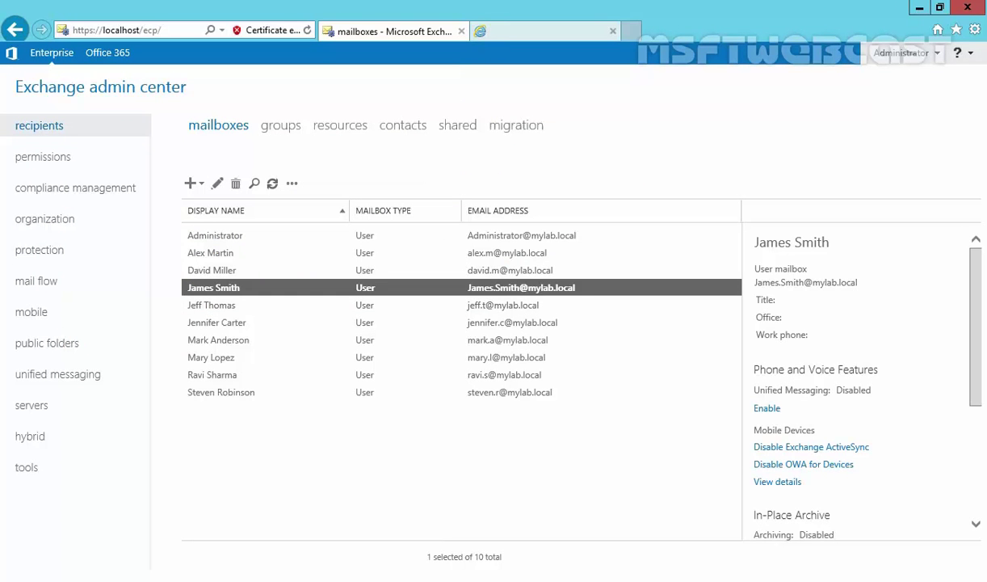
type("https://")
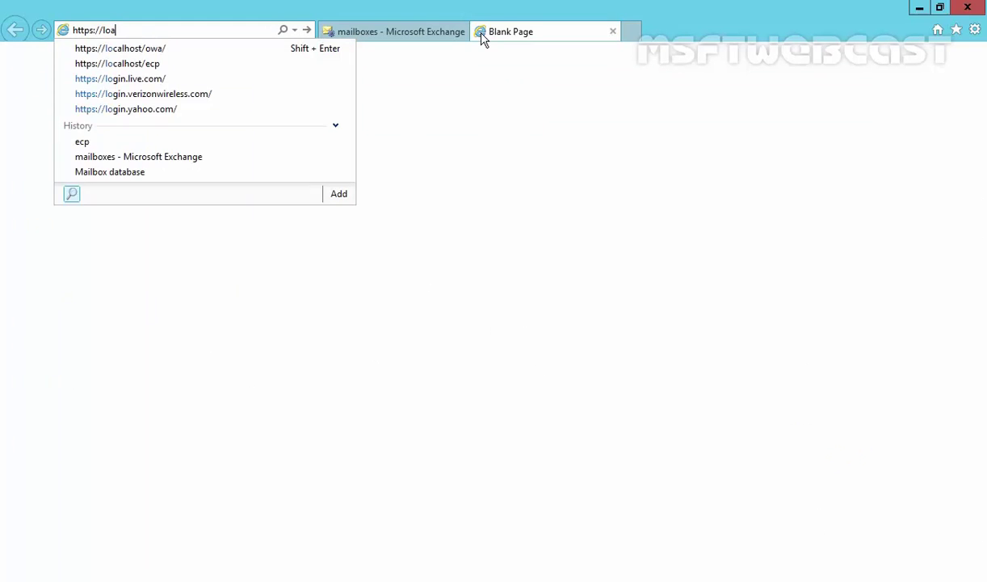
type("l")
key("BackSpace")
key("BackSpace")
key("Down")
key("Return")
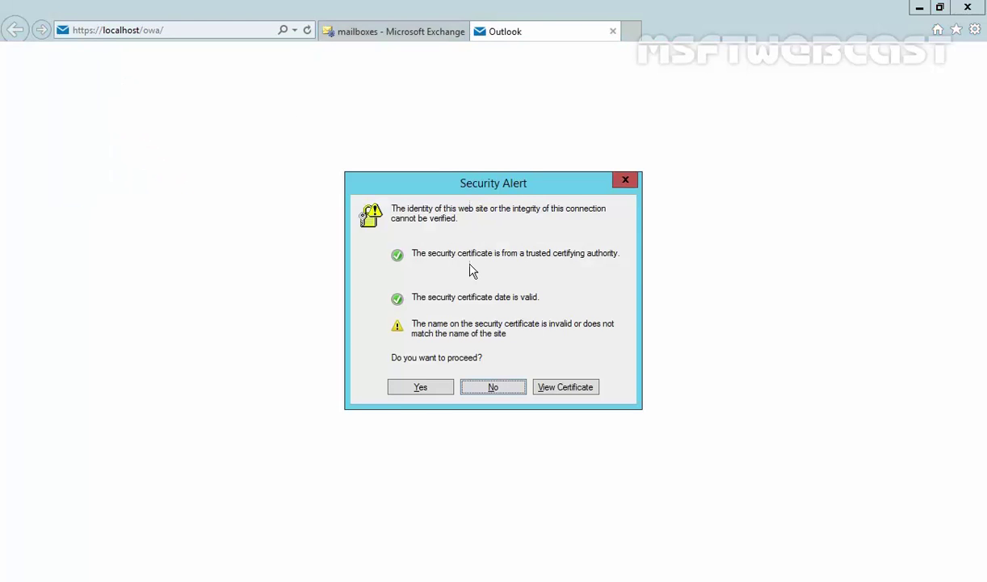
left_click(416, 387)
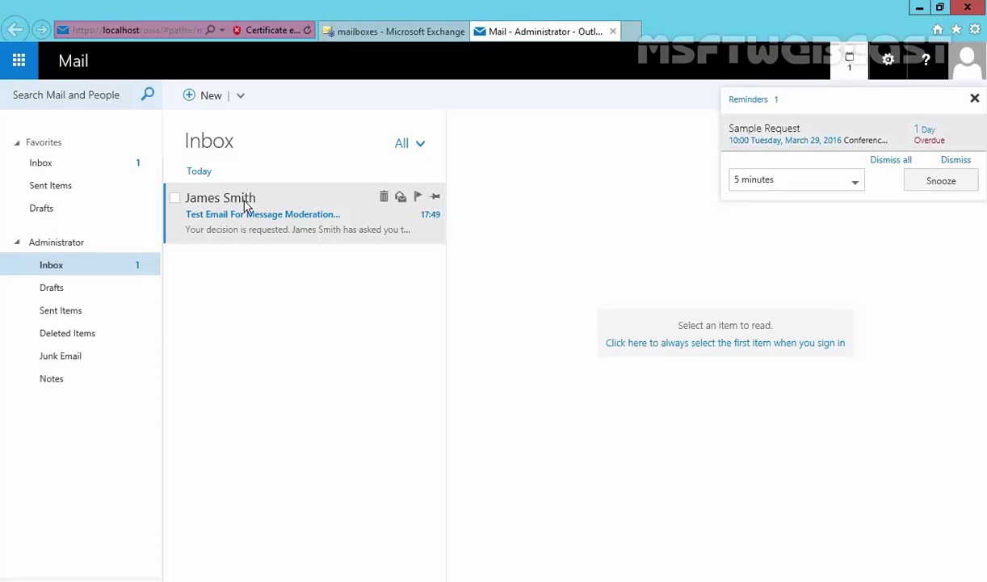
- Review the test email's moderation request and approve it
left_click(241, 205)
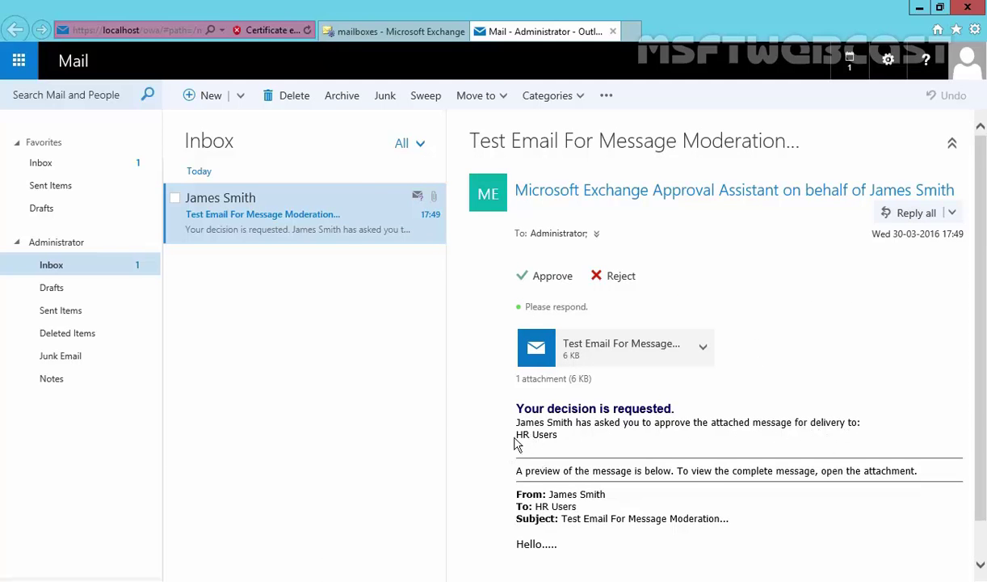
scroll(541, 485, "down", 1)
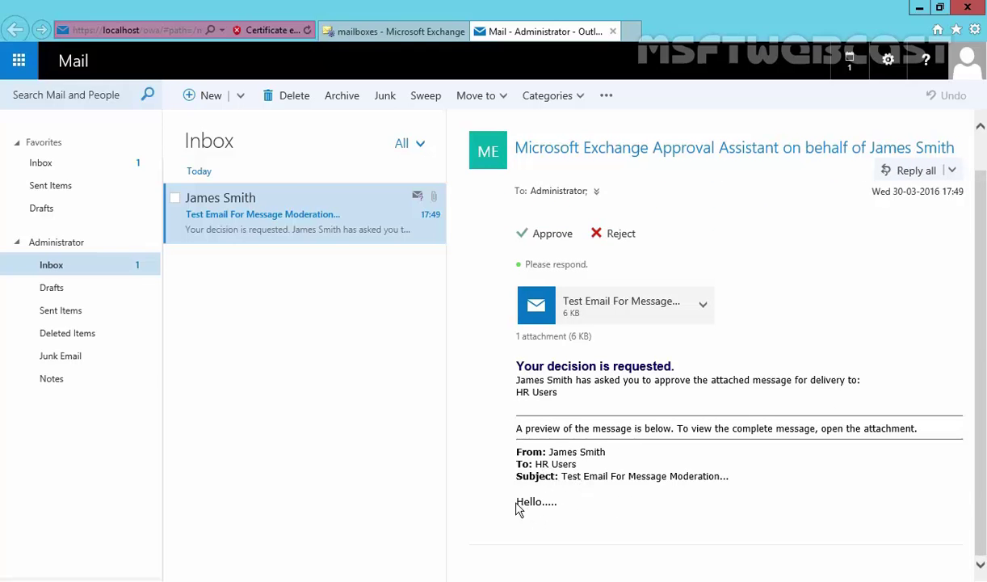
left_click_drag(516, 502, 552, 502)
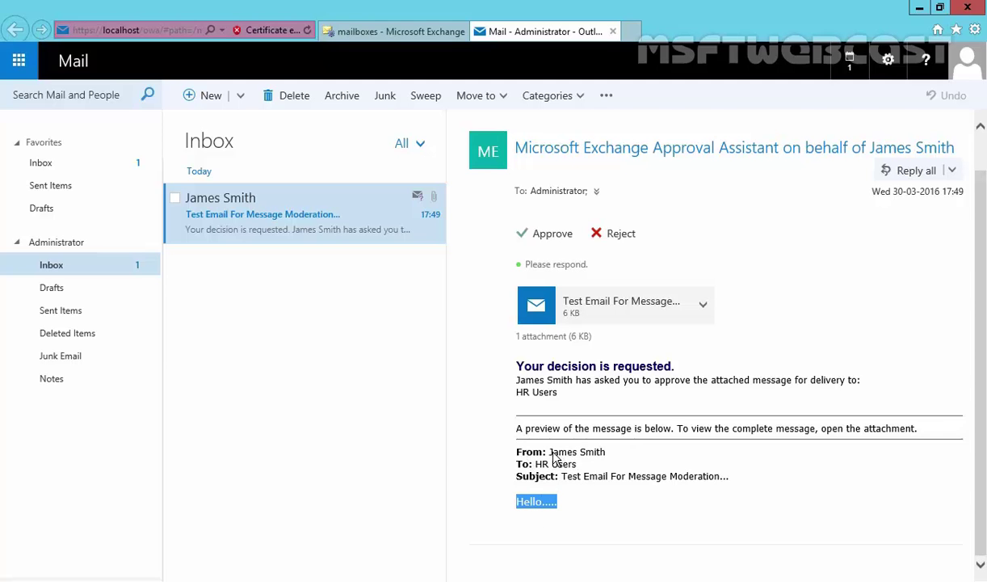
scroll(625, 395, "up", 1)
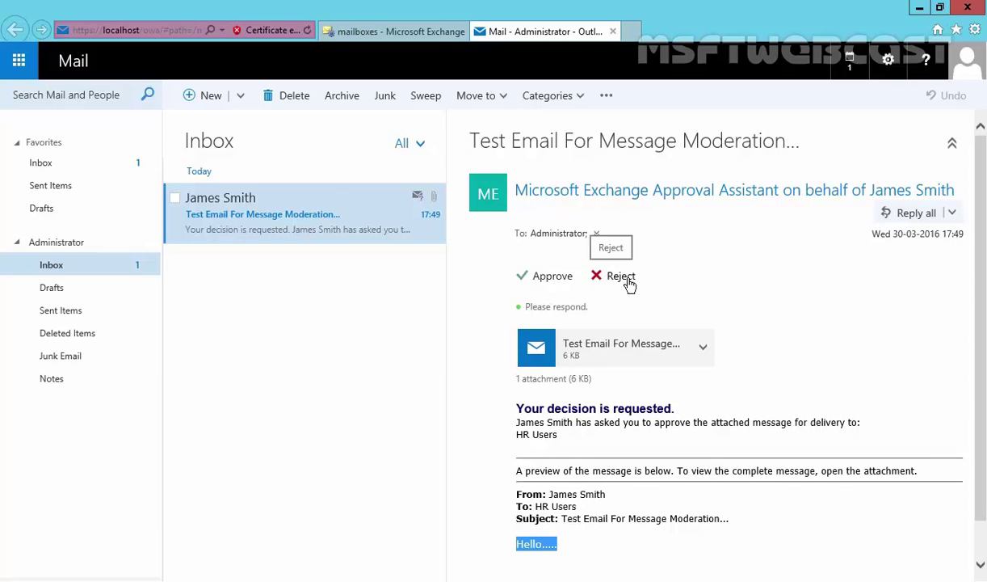
left_click(547, 282)
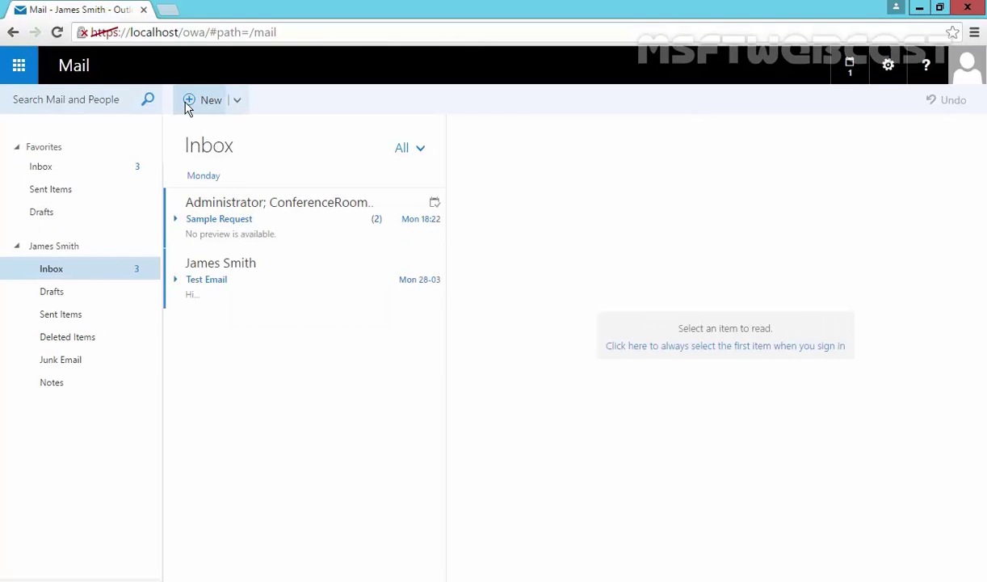
- From the sender's mailbox, send 'test Email 2' with body 'Hello...' to HR Users
left_click(188, 105)
type("hr")
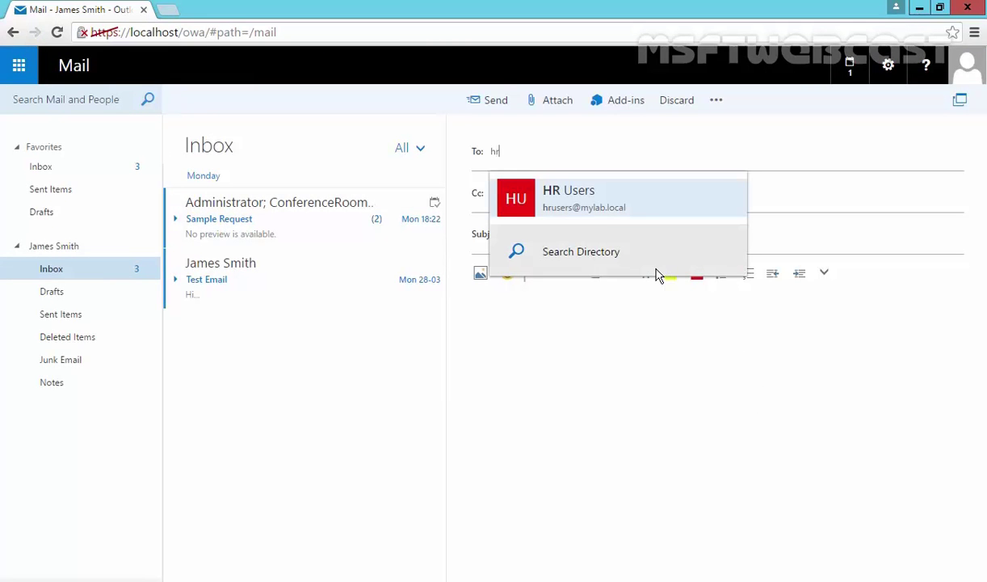
left_click(578, 211)
left_click(578, 233)
type("tes")
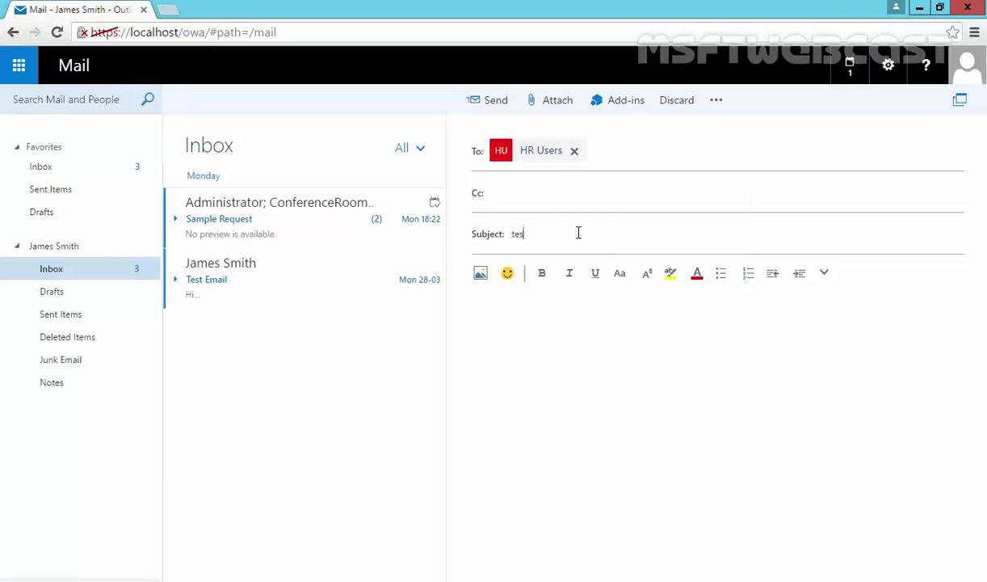
type("t Email 2")
left_click(551, 309)
type("Hello...")
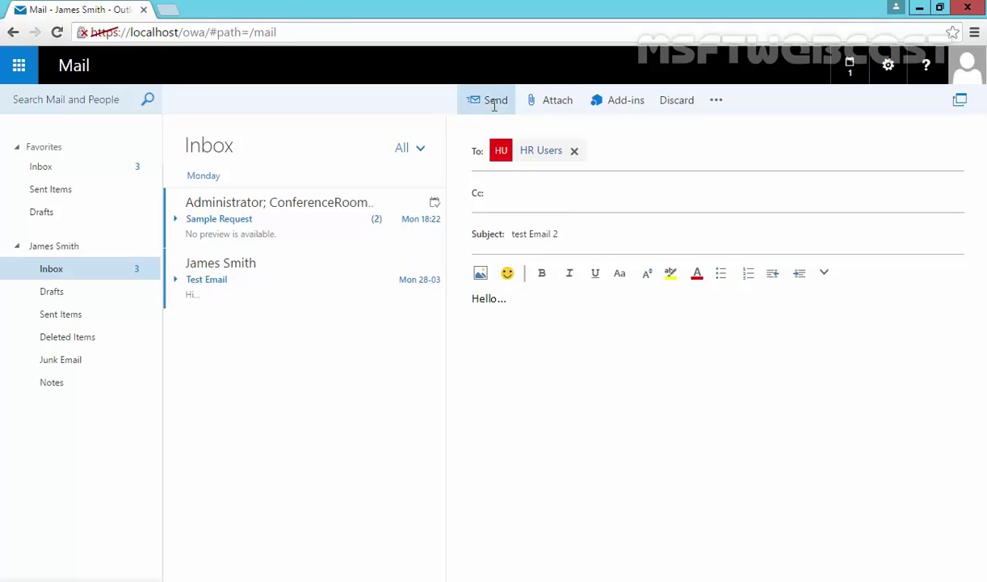
left_click(490, 101)
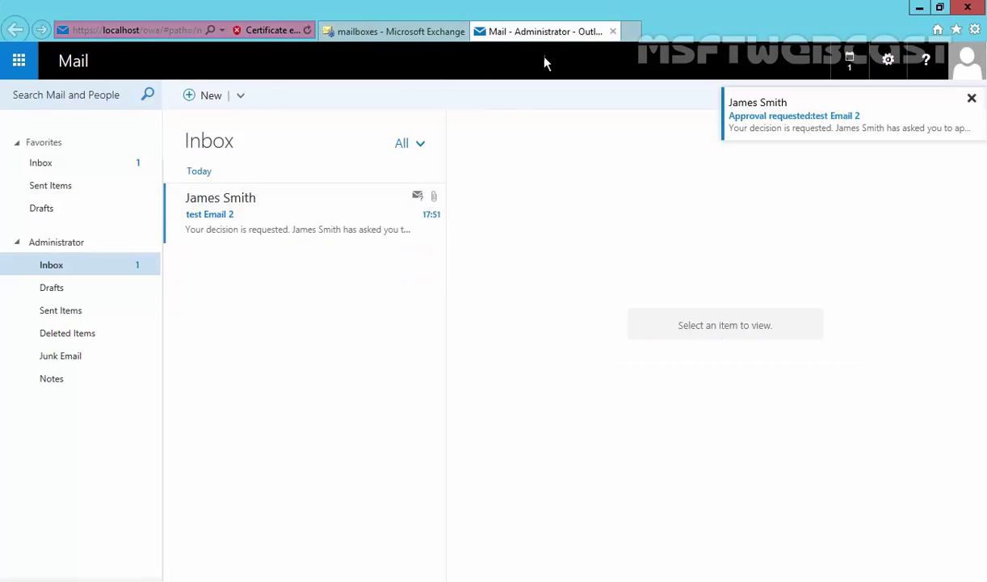
- Reject the 'test Email 2' request, editing the response before sending it
left_click(273, 219)
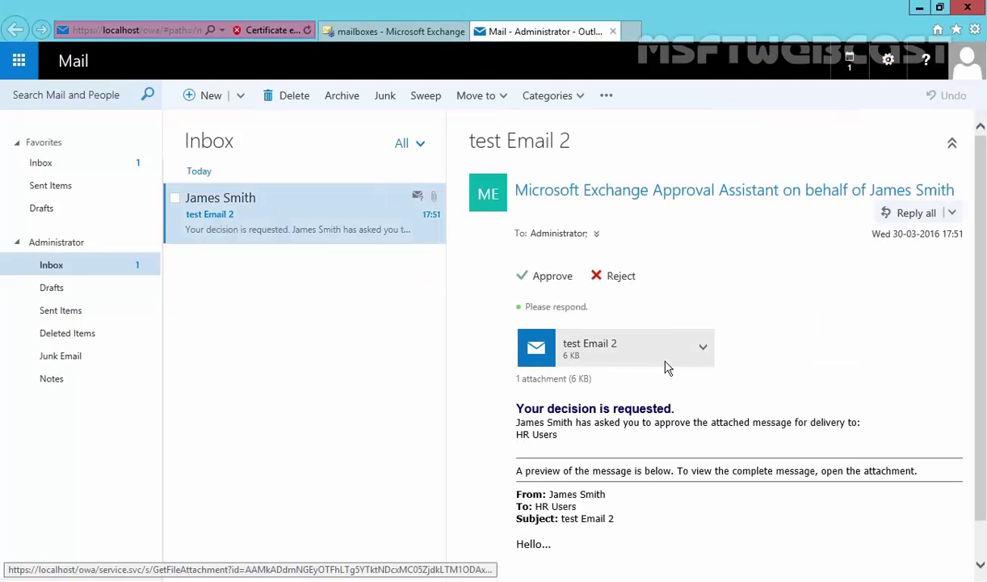
left_click(620, 279)
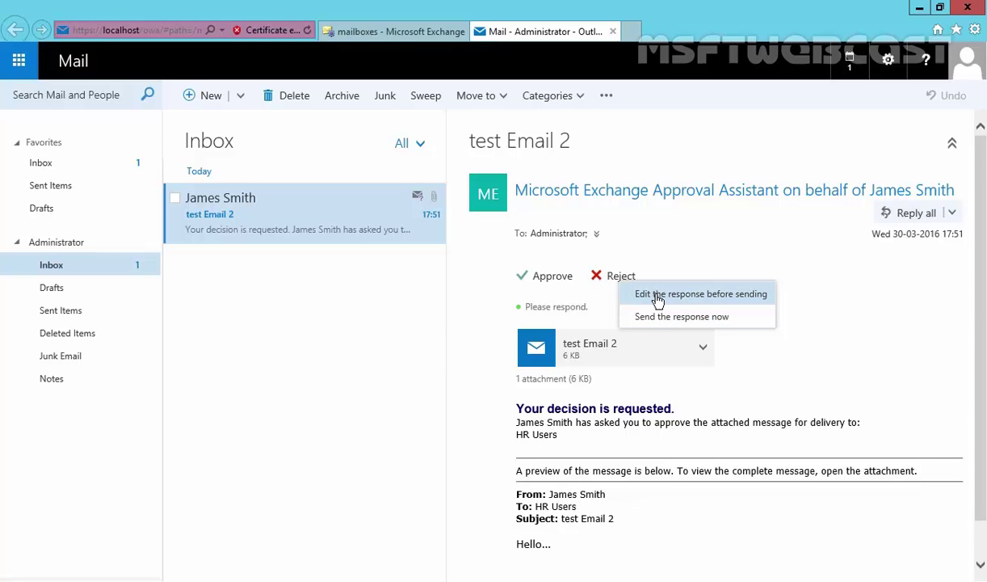
left_click(654, 297)
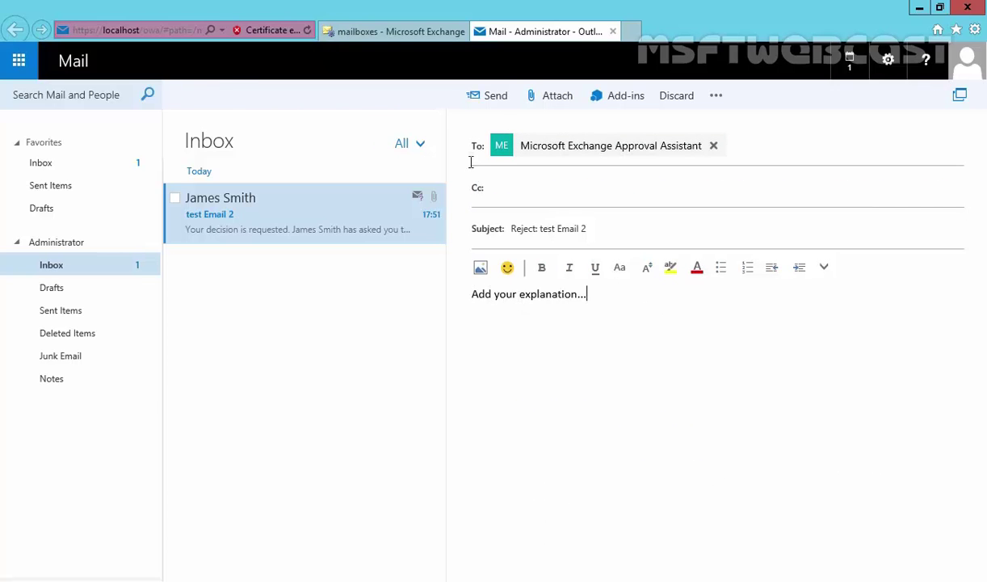
left_click(493, 96)
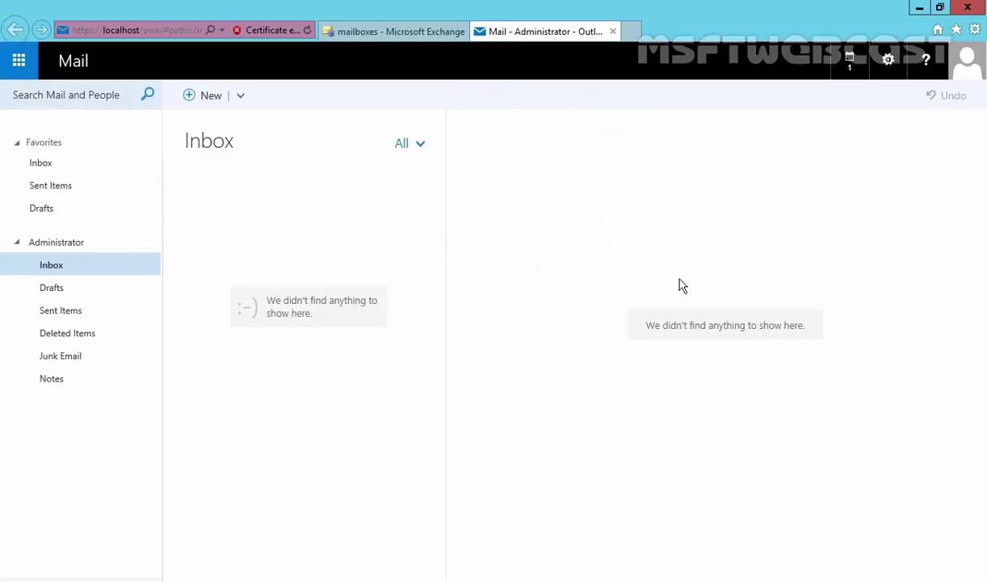
- In the sender's window, read 'Rejected: test Email 2', highlighting HR Users and the moderator's comment
key("alt+Tab")
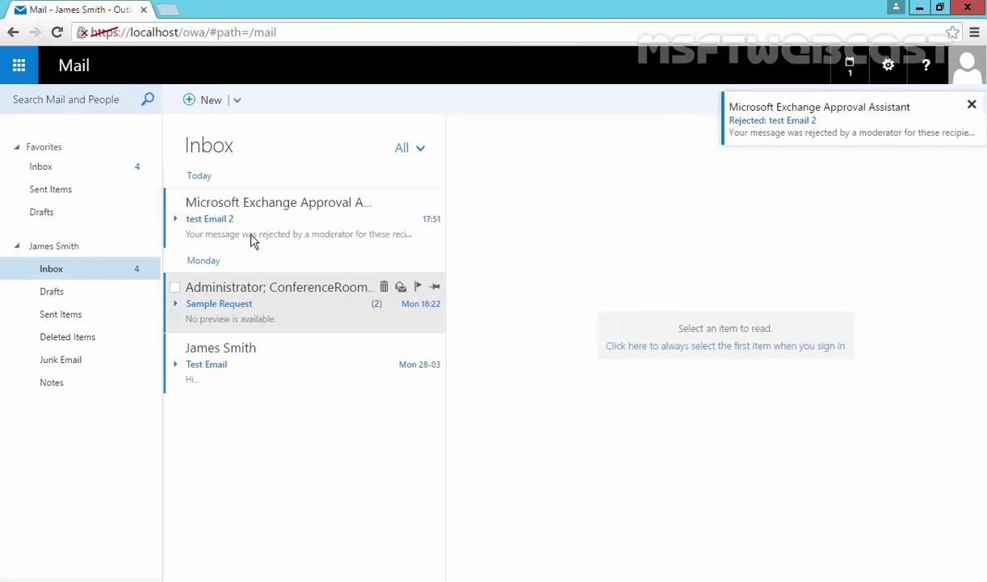
left_click(284, 227)
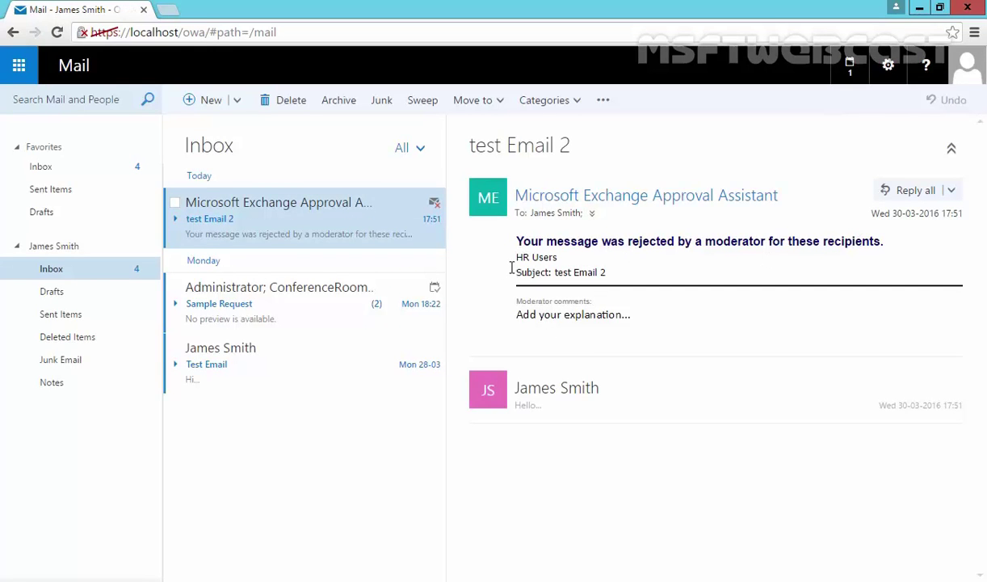
left_click_drag(515, 257, 586, 255)
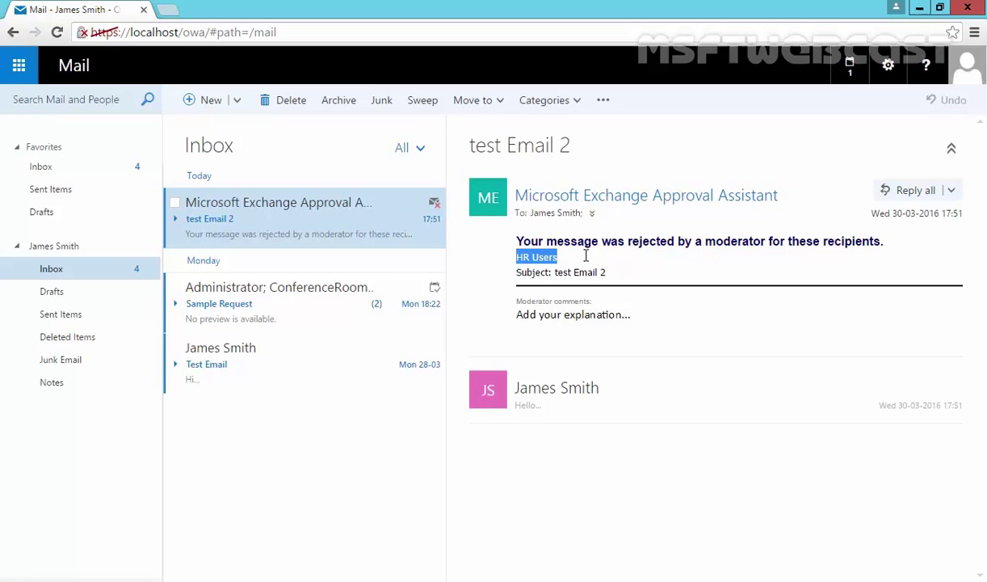
left_click(533, 314)
left_click_drag(516, 314, 626, 320)
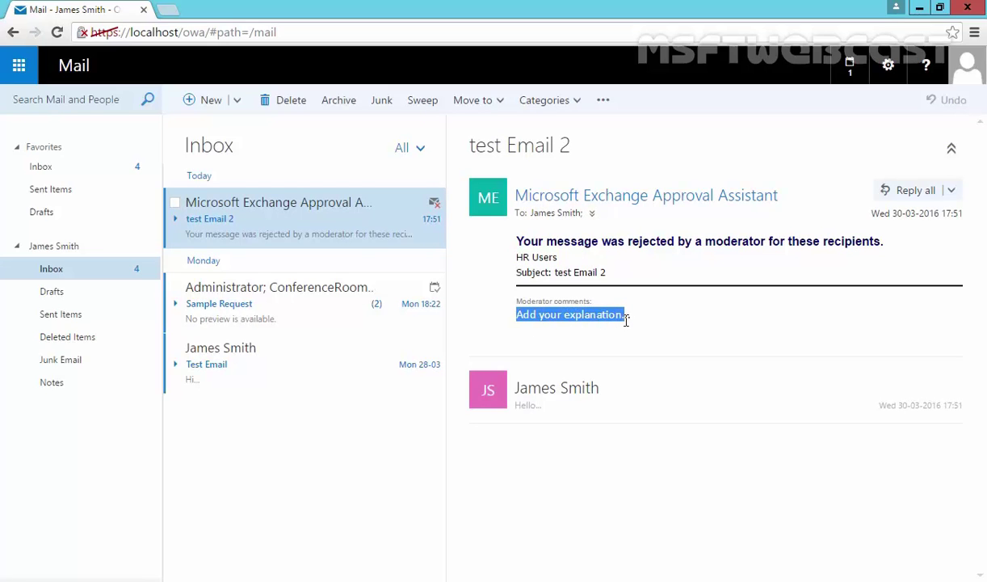